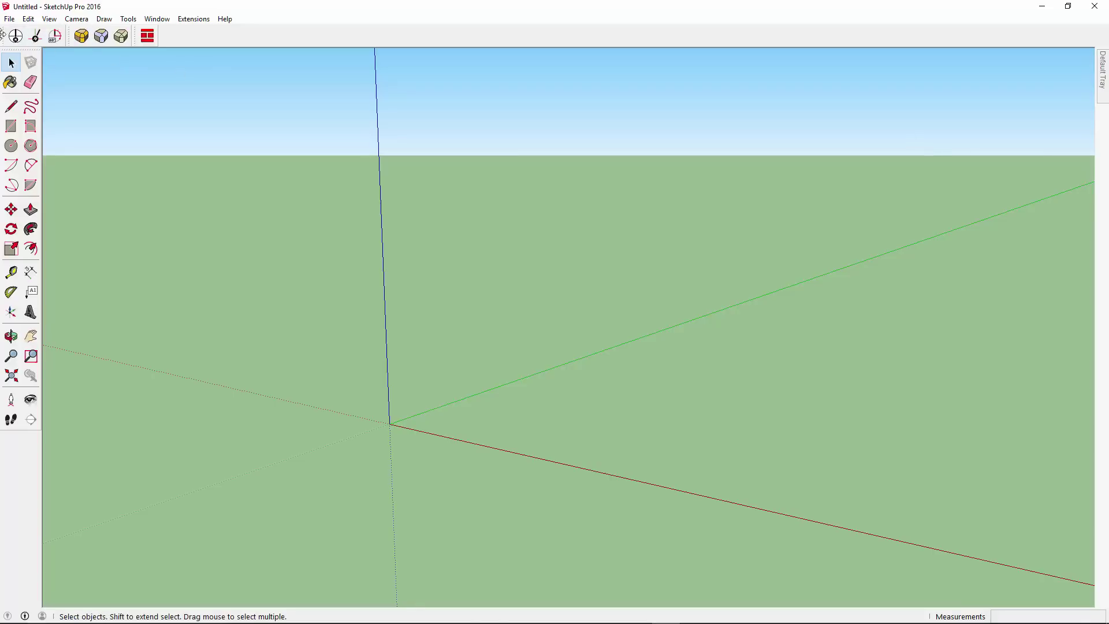
Drag the toolbar grips so the docked order becomes Sections, Styles, then Camera
mouse_move(5, 36)
left_mouse_down()
mouse_move(134, 22)
mouse_move(257, 35)
left_mouse_up()
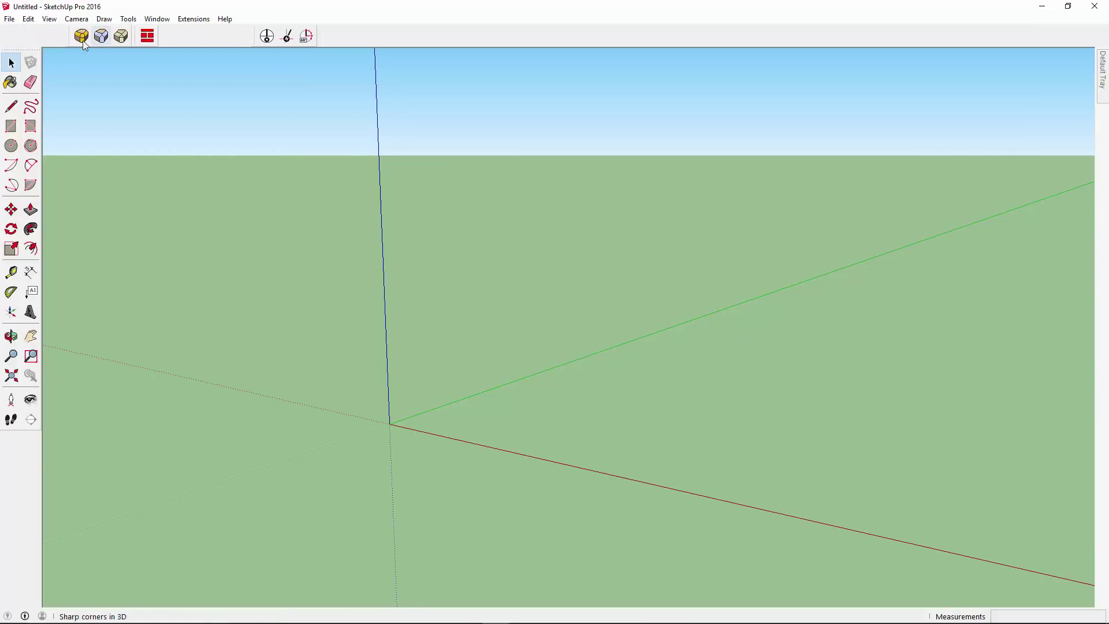
left_click_drag(65, 38, 225, 35)
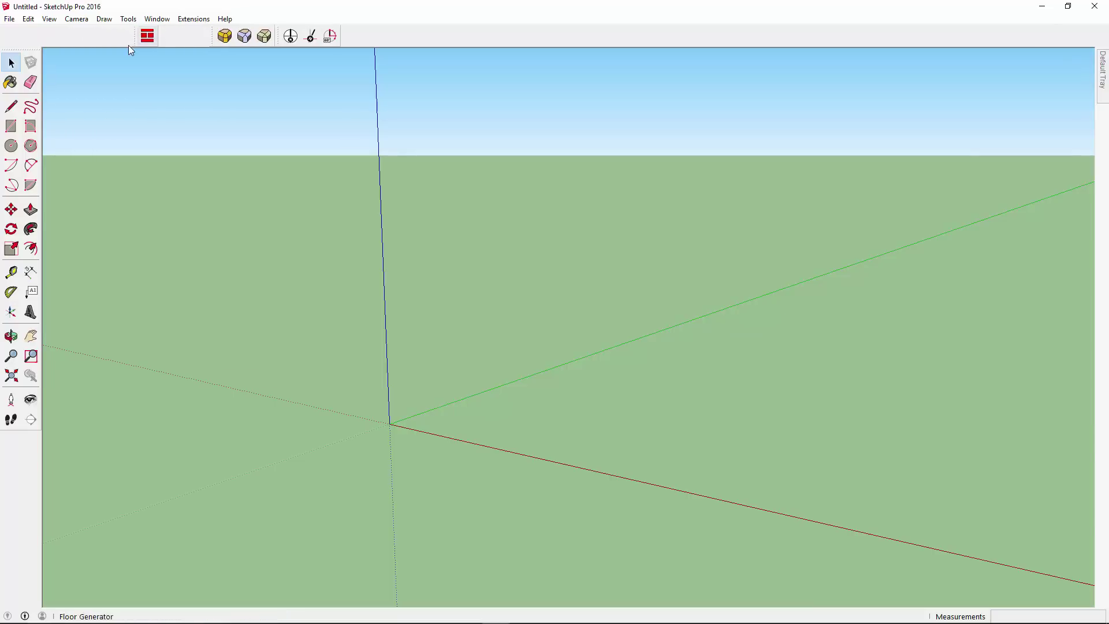
left_click_drag(137, 35, 189, 35)
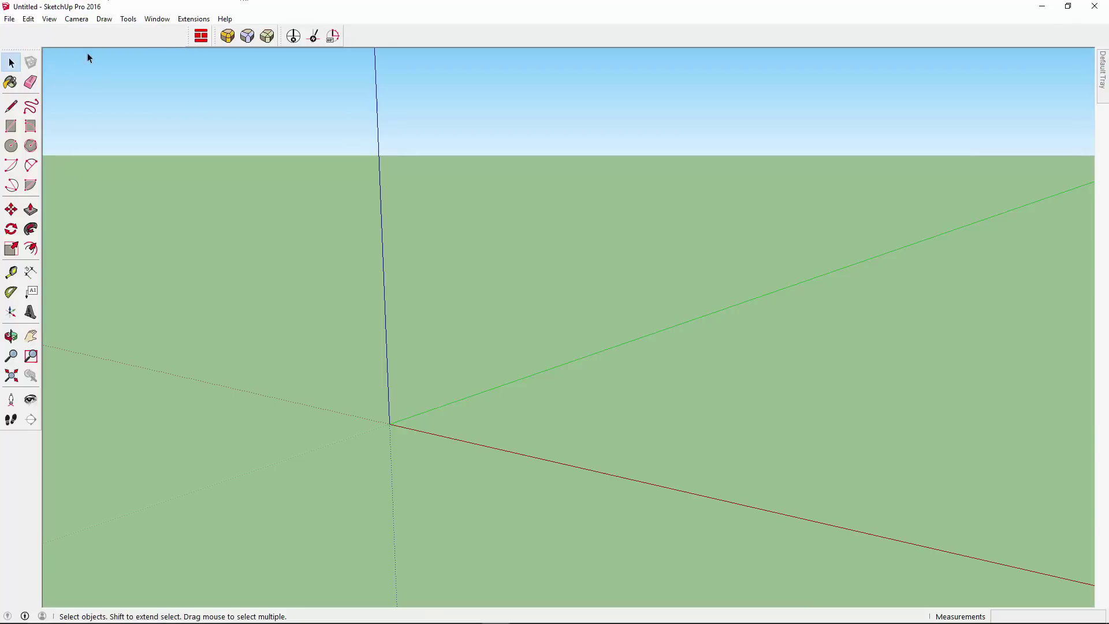
left_click(49, 19)
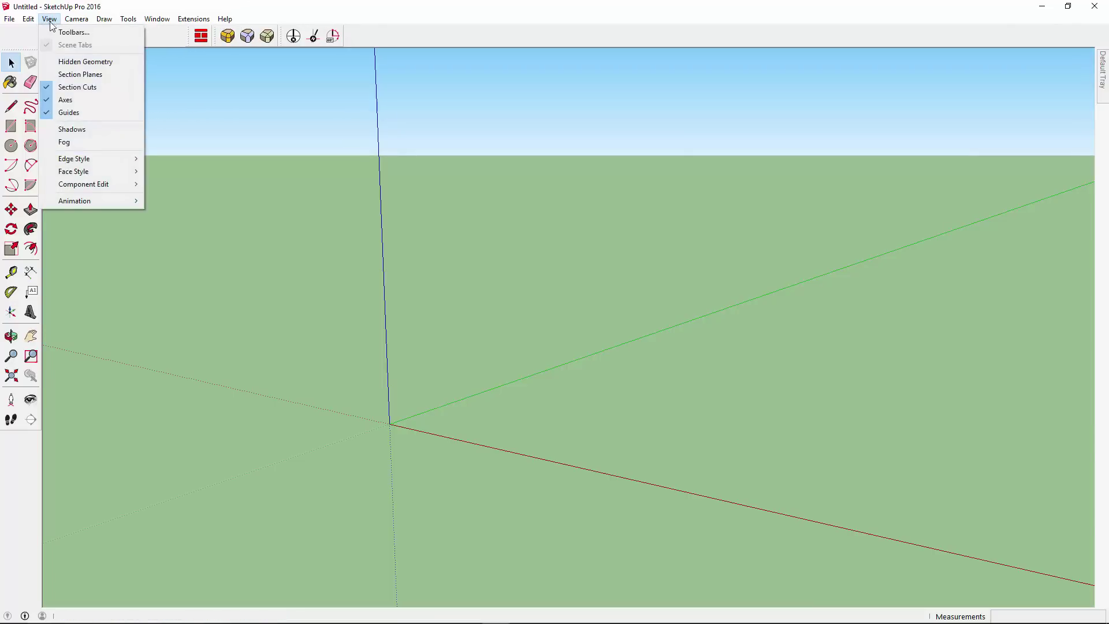
left_click(46, 33)
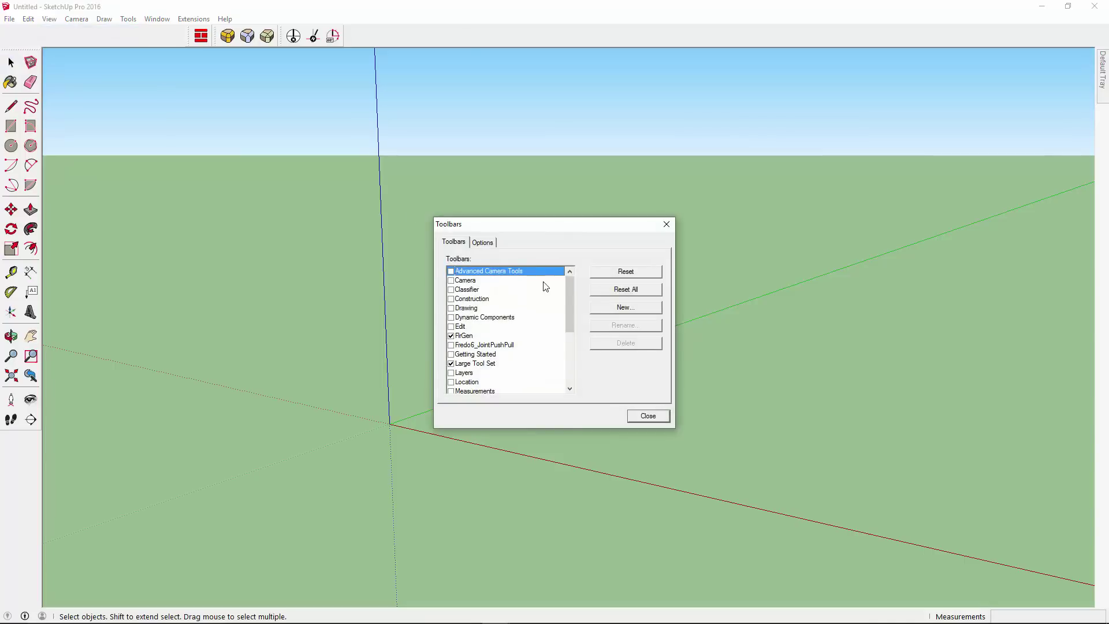
left_click_drag(570, 296, 572, 340)
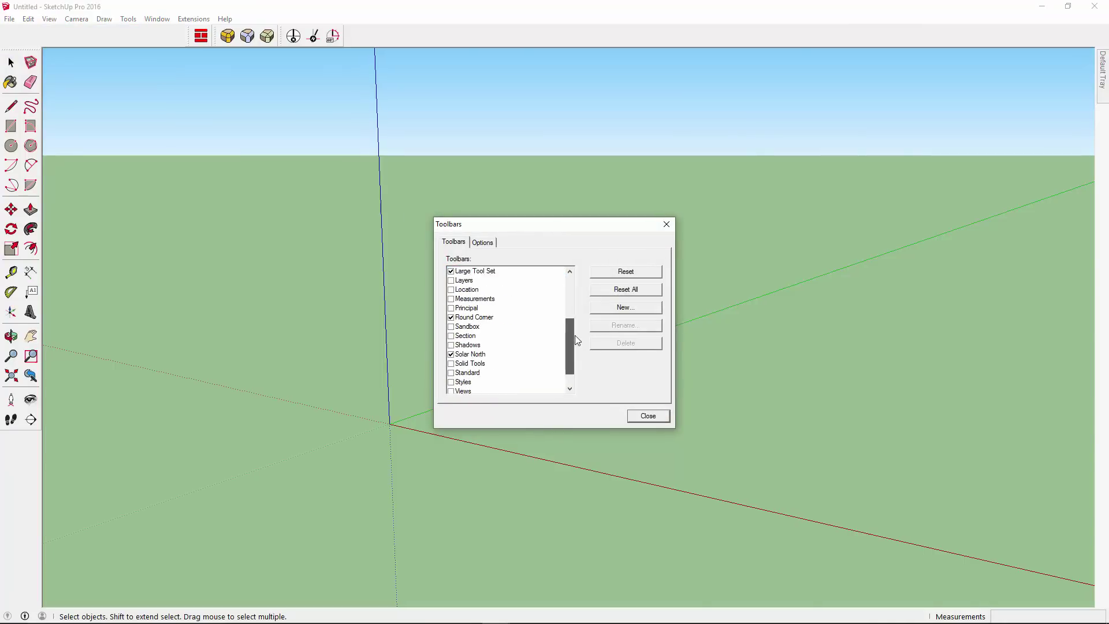
scroll(553, 325, "up", 3)
scroll(548, 332, "down", 3)
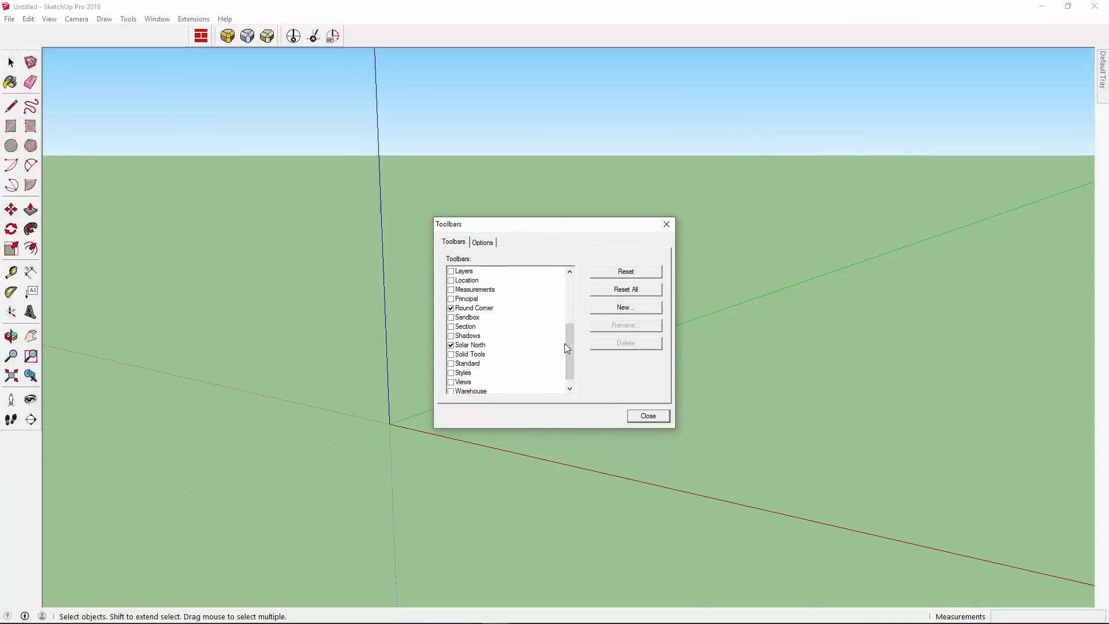
left_click_drag(569, 350, 570, 356)
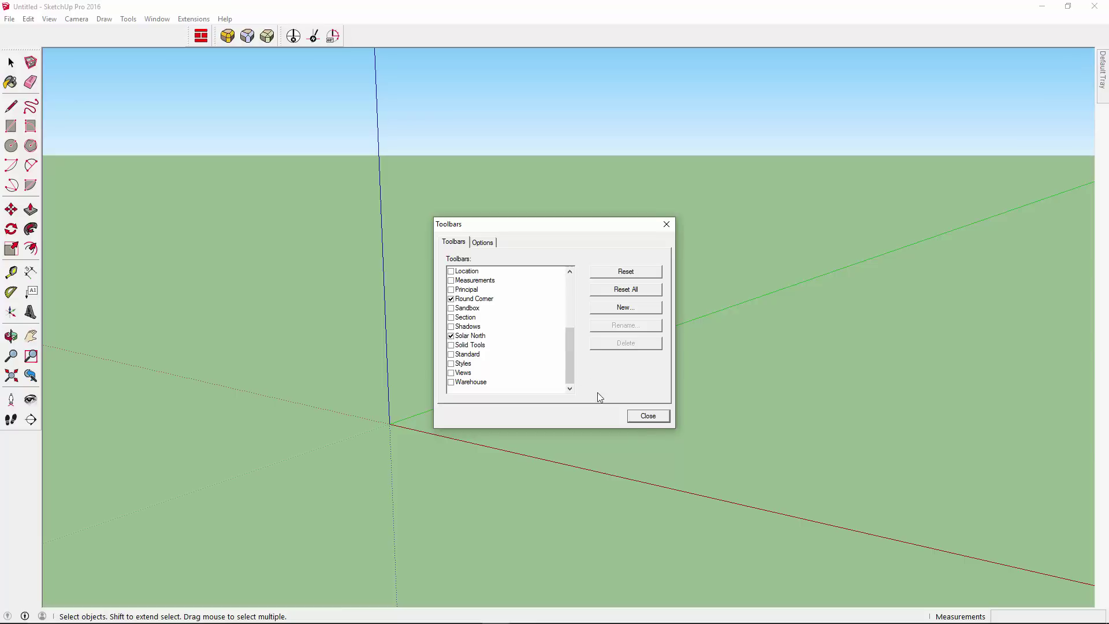
left_click(648, 416)
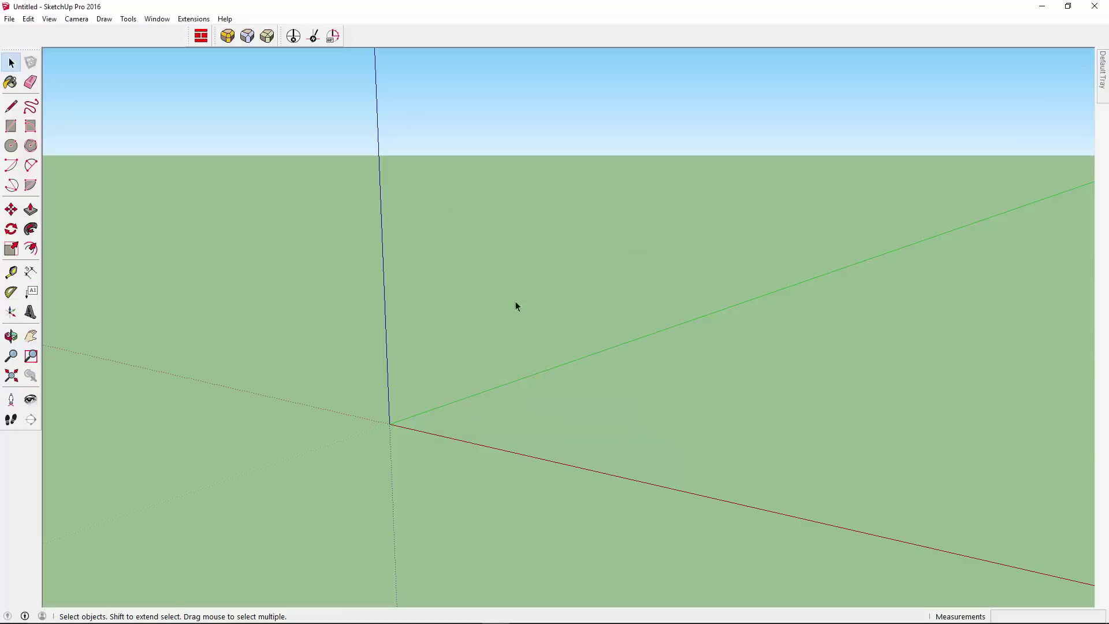
mouse_move(269, 612)
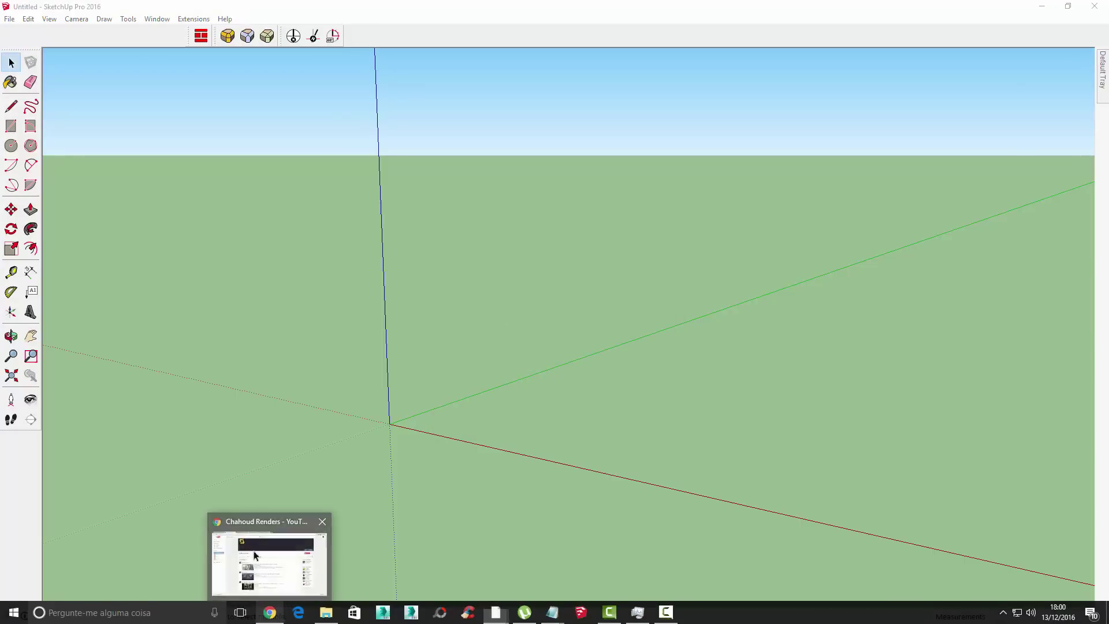
left_click(254, 555)
left_click(287, 6)
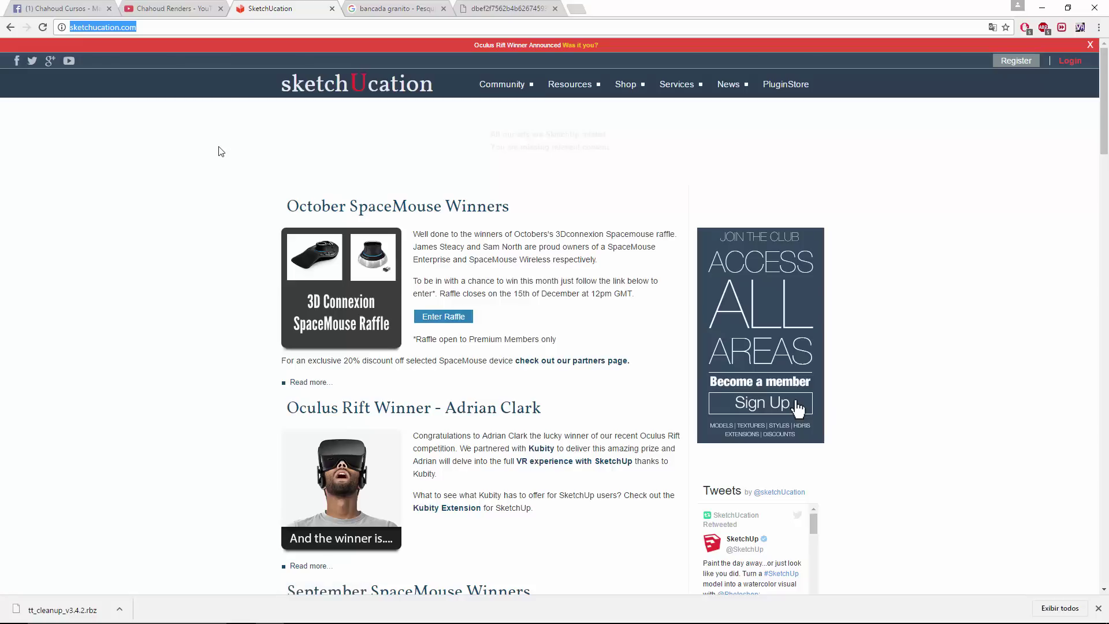
left_click(145, 28)
triple_click(145, 28)
left_click(1041, 8)
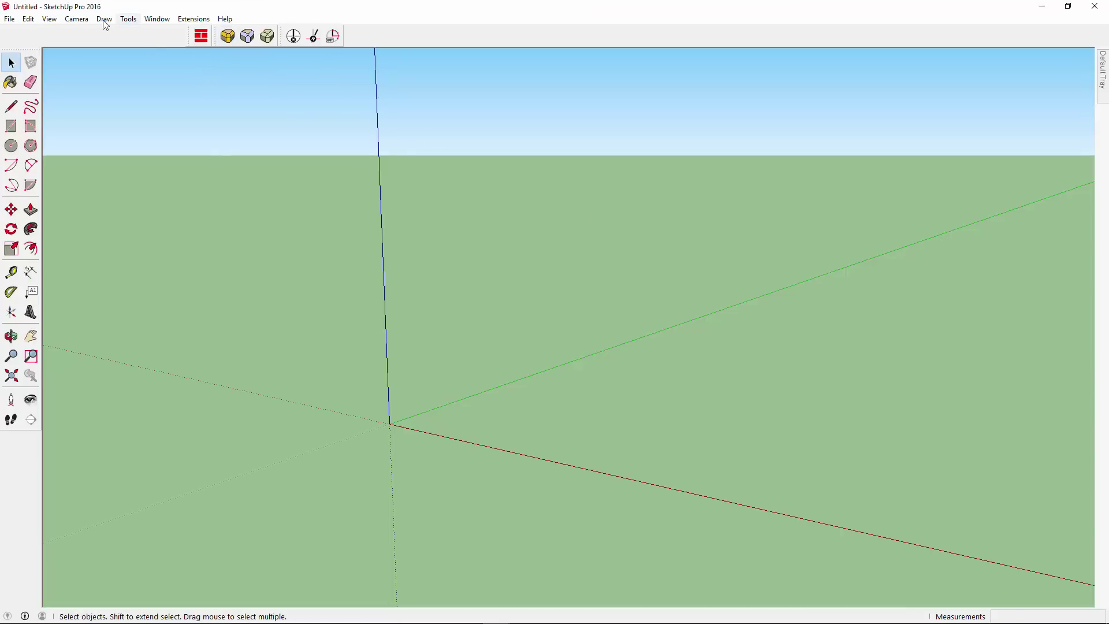
Enable the Shadows toolbar under View > Toolbars and dock it in the top row
left_click(49, 19)
left_click(61, 31)
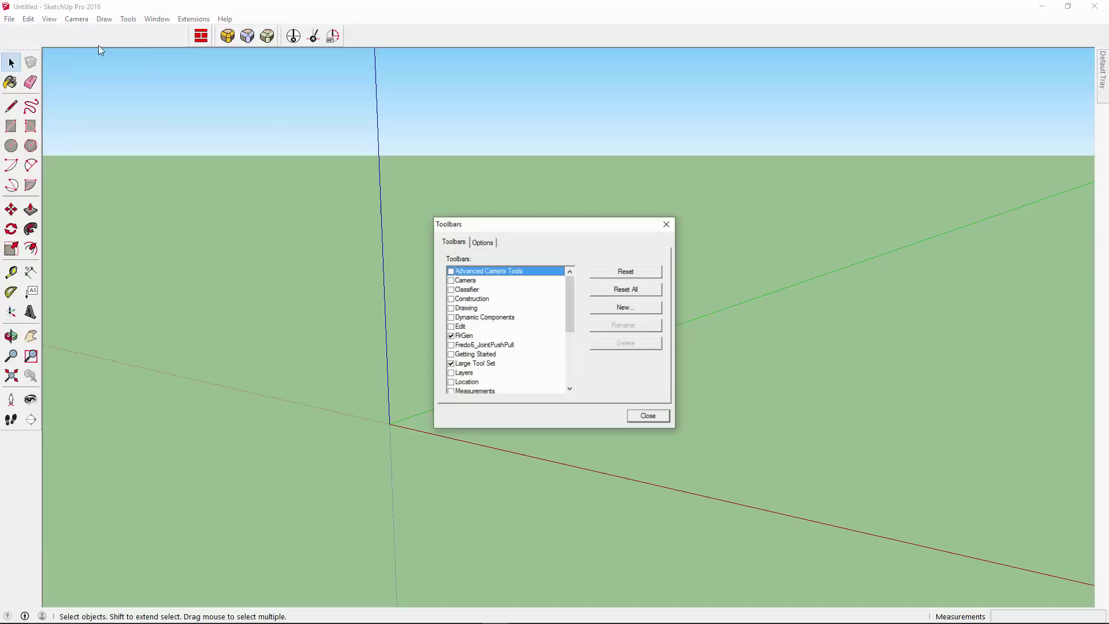
scroll(558, 287, "down", 4)
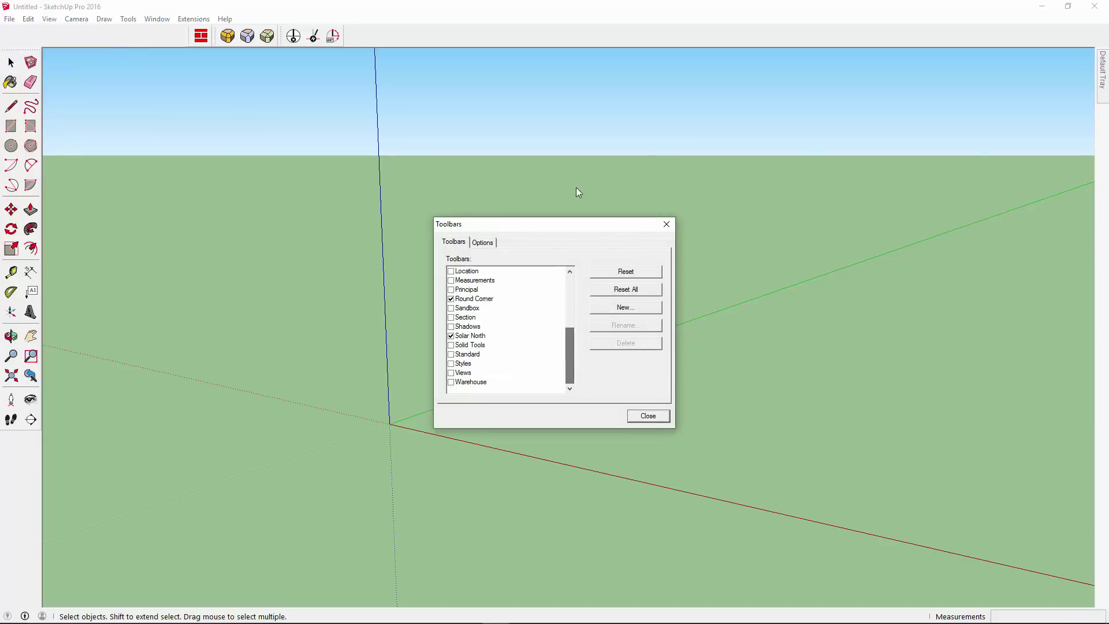
left_click(451, 326)
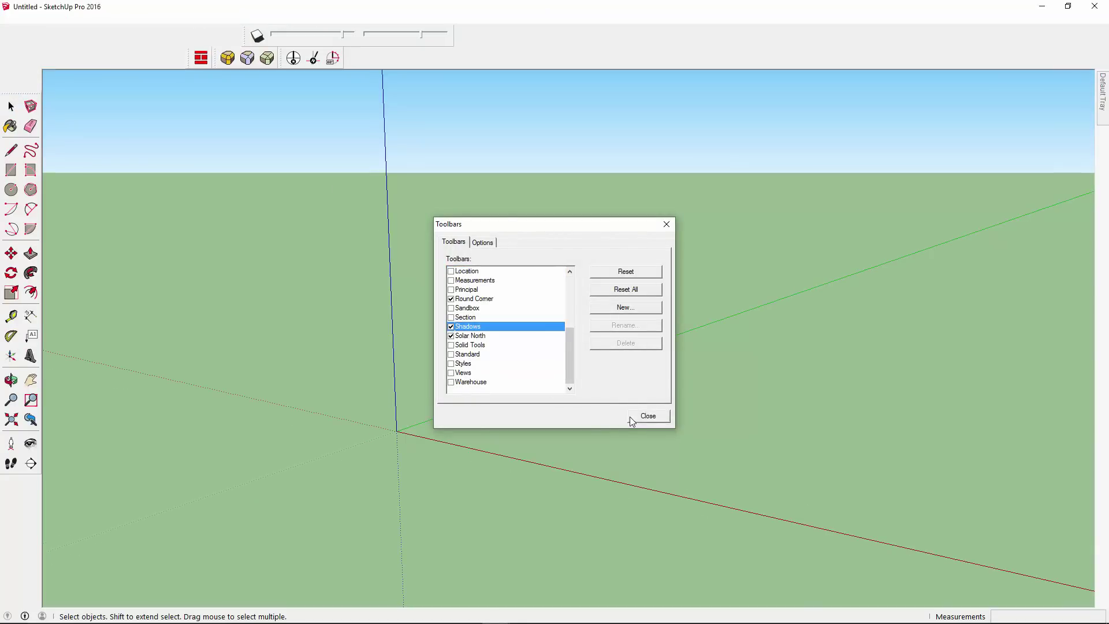
left_click(646, 416)
mouse_move(252, 39)
left_mouse_down()
mouse_move(190, 68)
mouse_move(410, 42)
left_mouse_up()
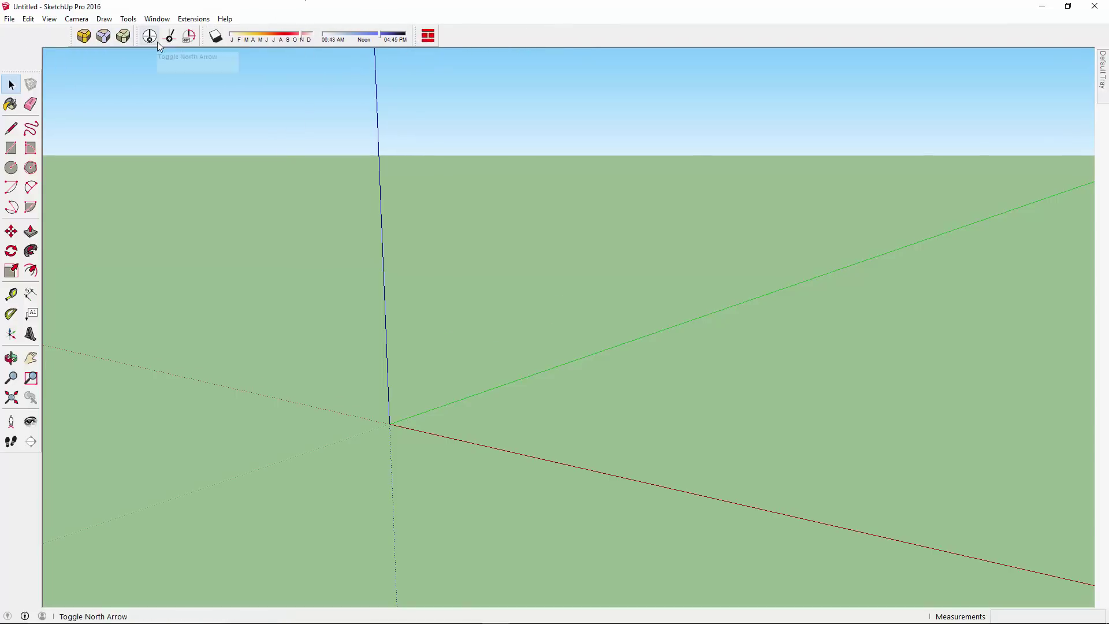
Draw a rectangular base near the origin and push/pull it up into a box
left_click(11, 148)
left_click(455, 416)
left_click(809, 387)
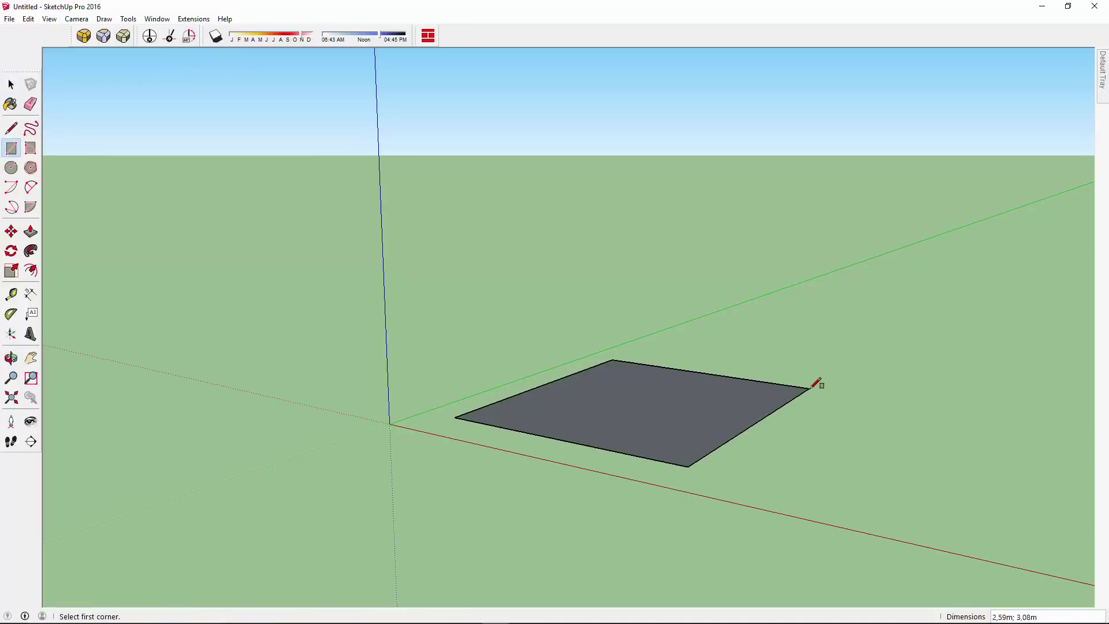
key("p")
left_click(700, 408)
left_click(624, 166)
key("space")
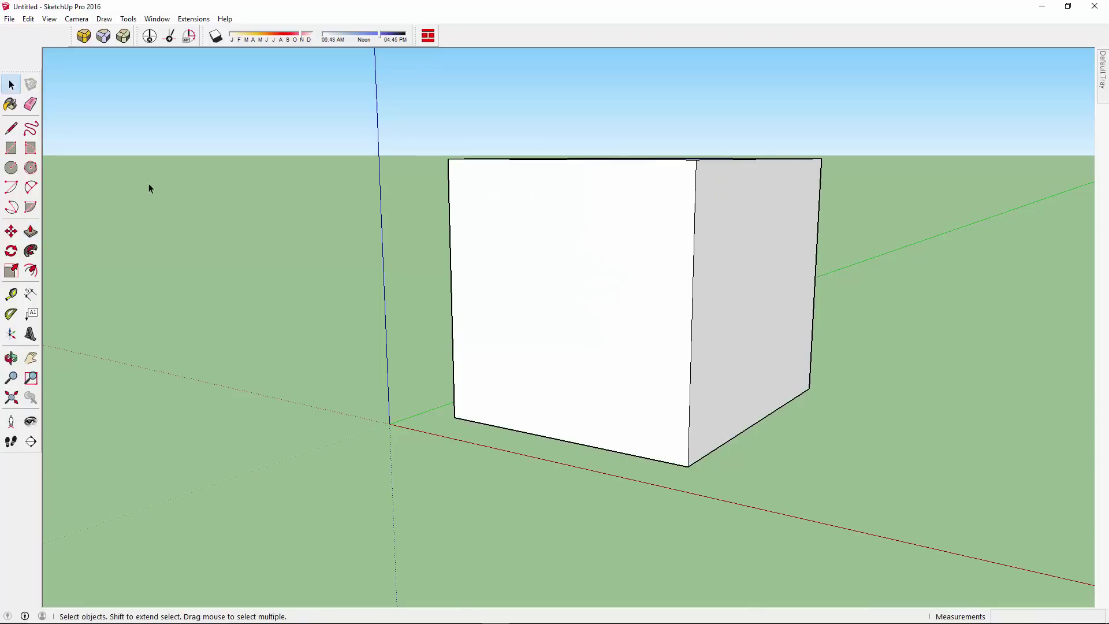
Orbit to view the box from above, briefly selecting then deselecting its top face
middle_click_drag(300, 288, 302, 339)
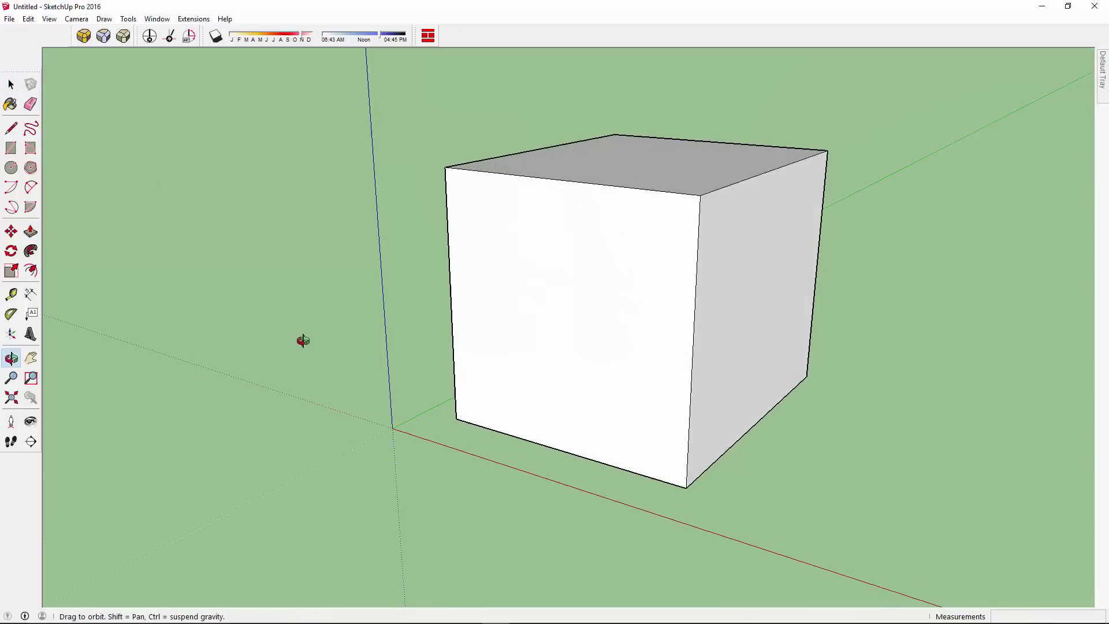
left_click(550, 180)
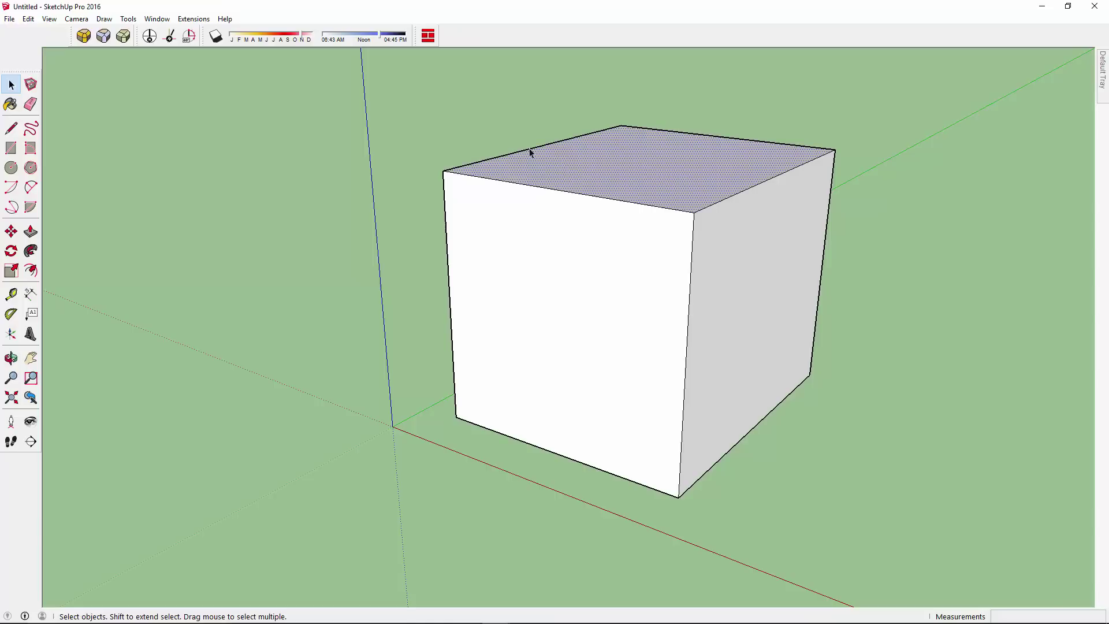
left_click(484, 141)
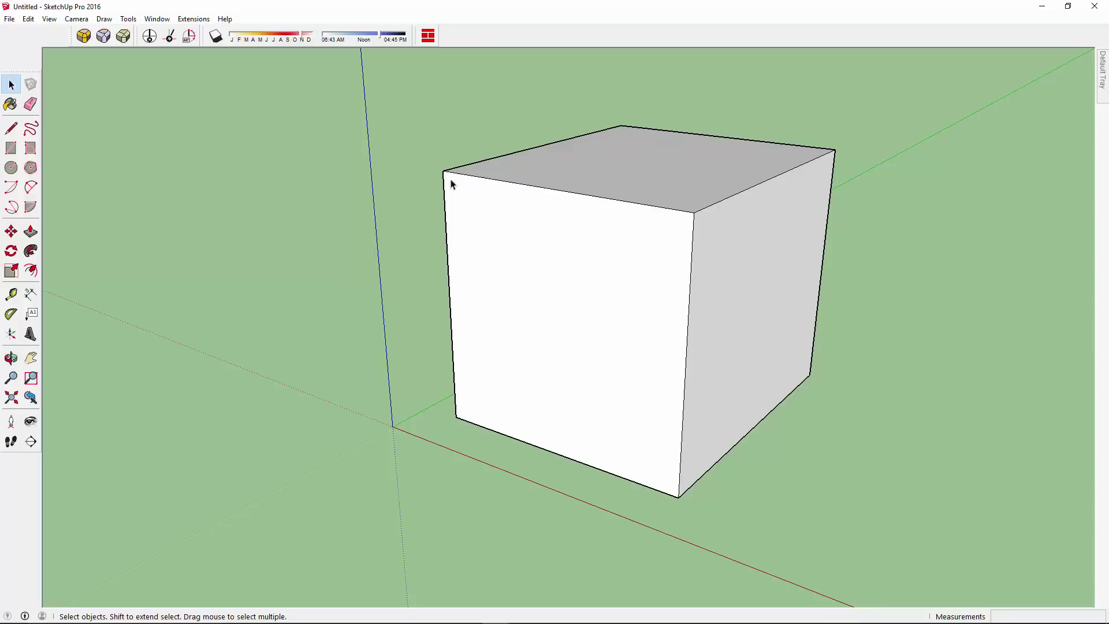
Turn on shadows, set the time to about 08:43 AM, and float the Solar North toolbar
left_click(216, 37)
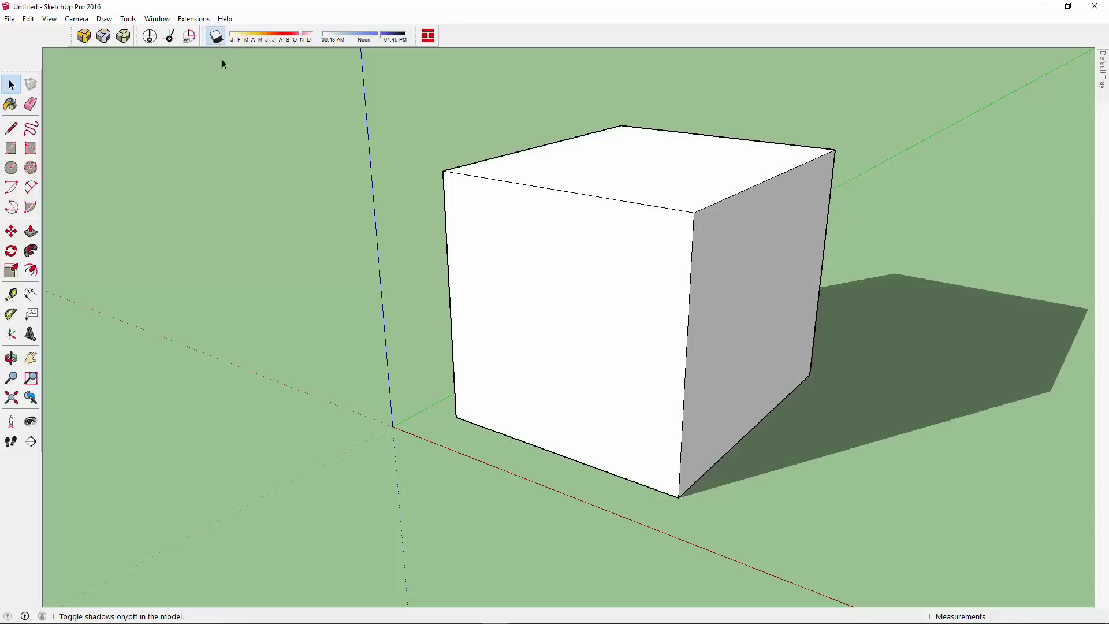
mouse_move(221, 58)
middle_mouse_down()
mouse_move(216, 220)
mouse_move(508, 393)
mouse_move(713, 291)
mouse_move(427, 366)
mouse_move(701, 374)
middle_mouse_up()
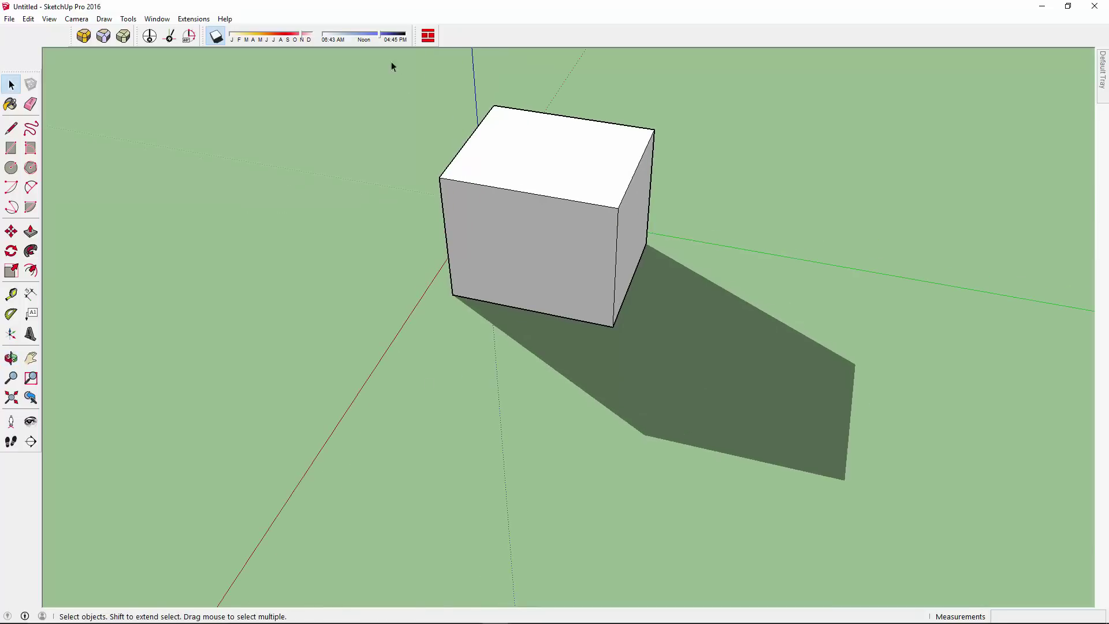
left_click(338, 36)
left_click(386, 37)
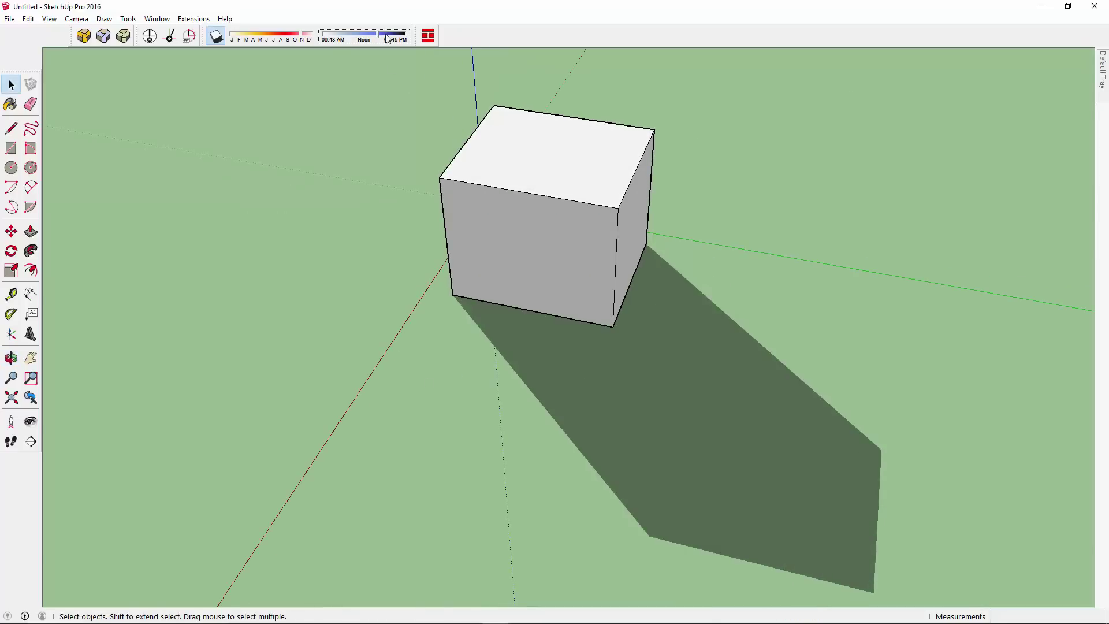
left_click(345, 42)
left_click(407, 42)
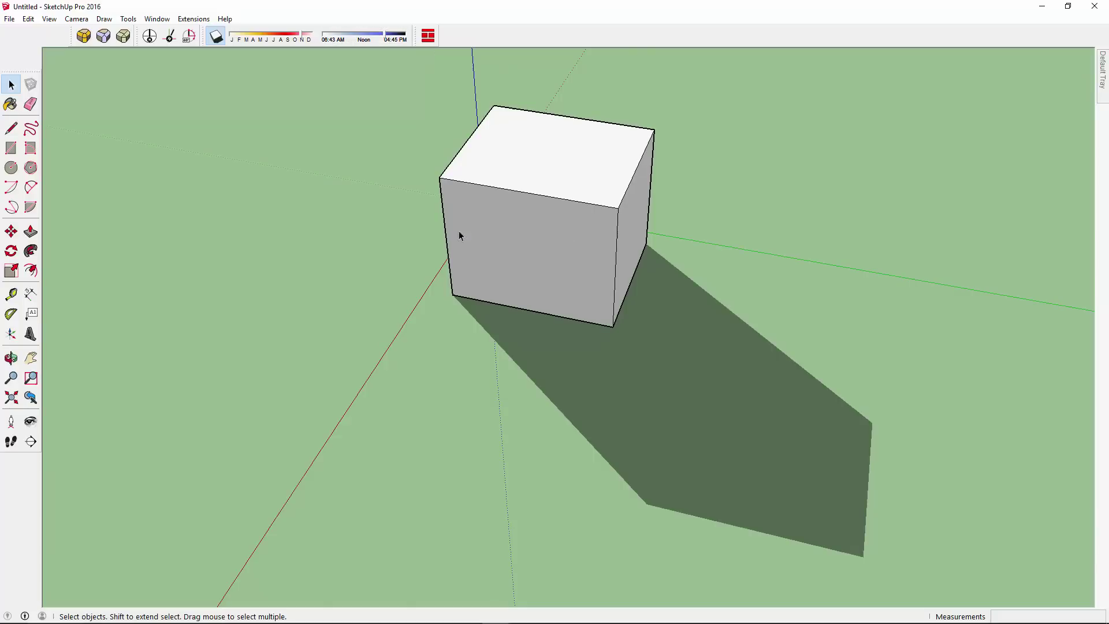
left_click(339, 38)
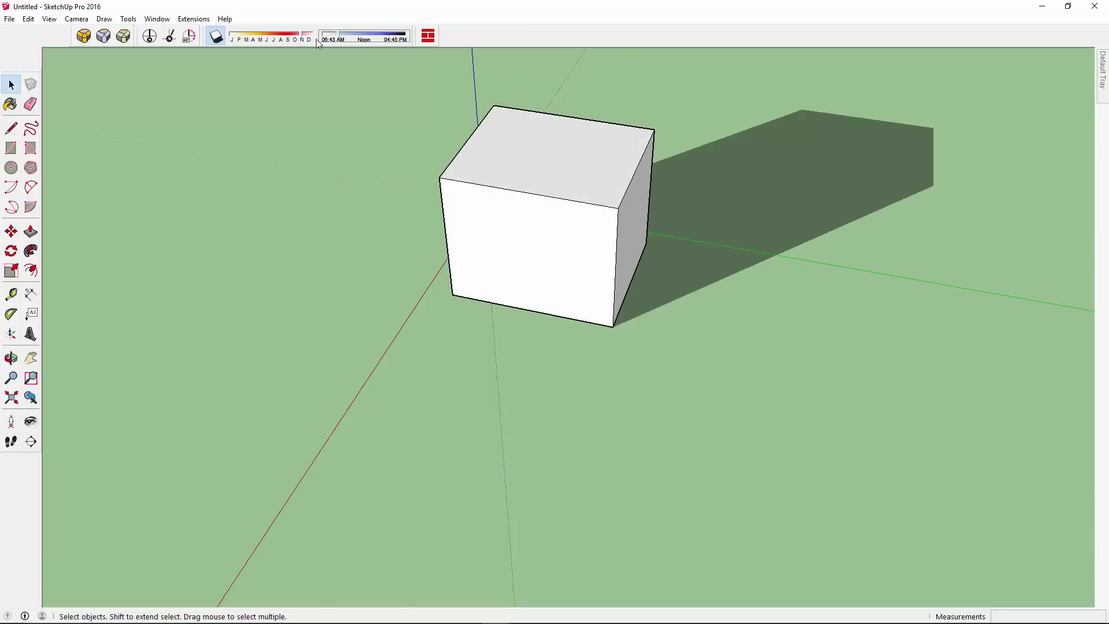
mouse_move(139, 36)
left_mouse_down()
mouse_move(162, 141)
mouse_move(177, 134)
left_mouse_up()
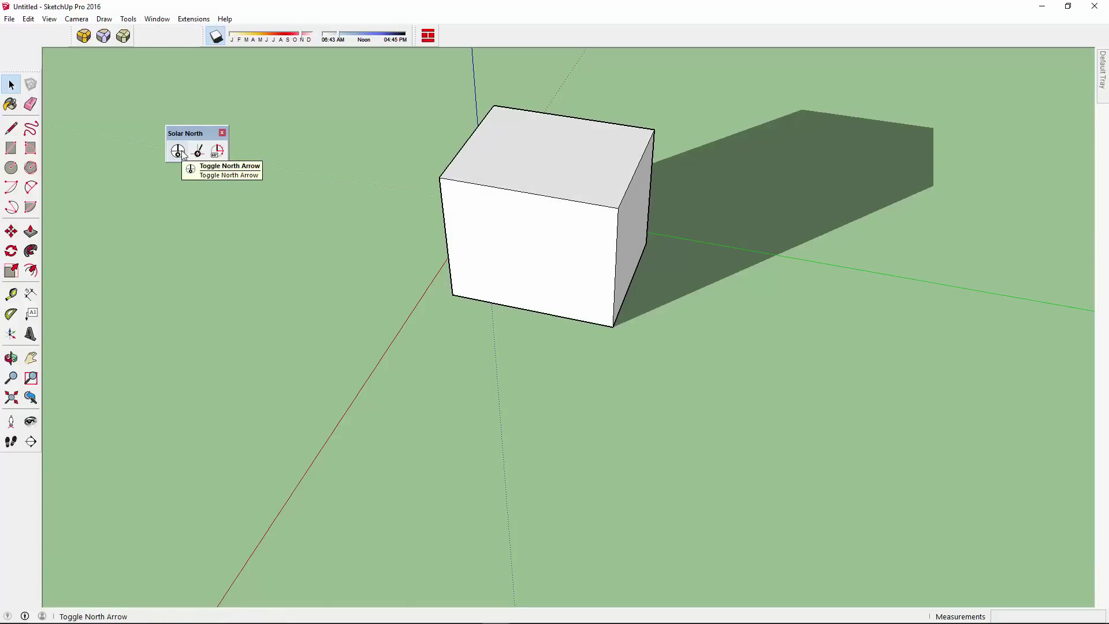
Pick a ground reference point and a new north direction, swinging the shadow left
left_click(182, 152)
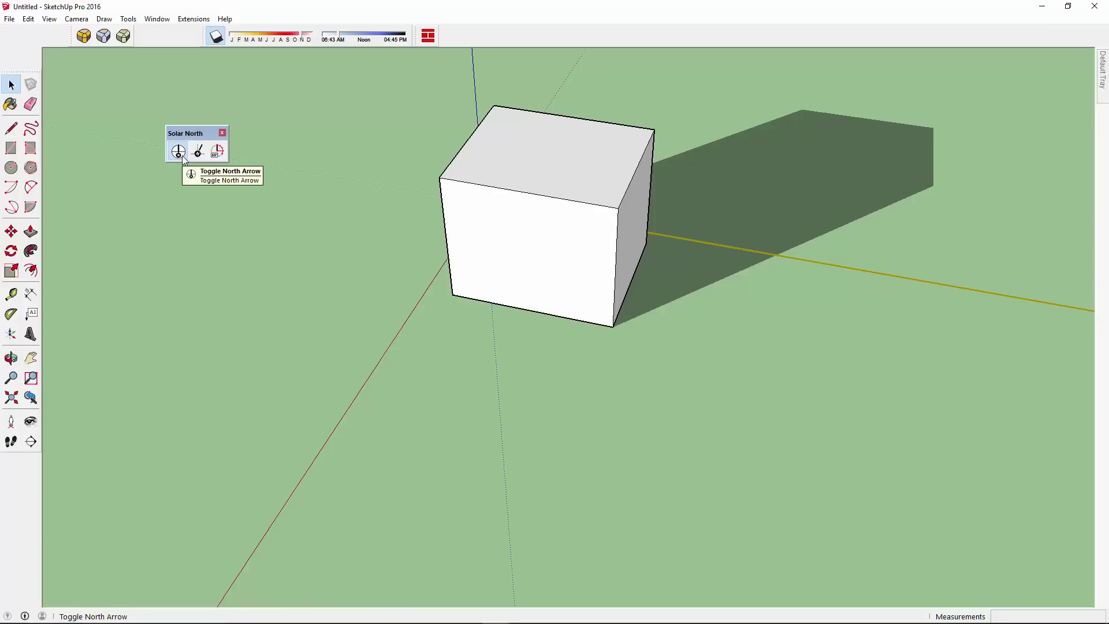
left_click(182, 155)
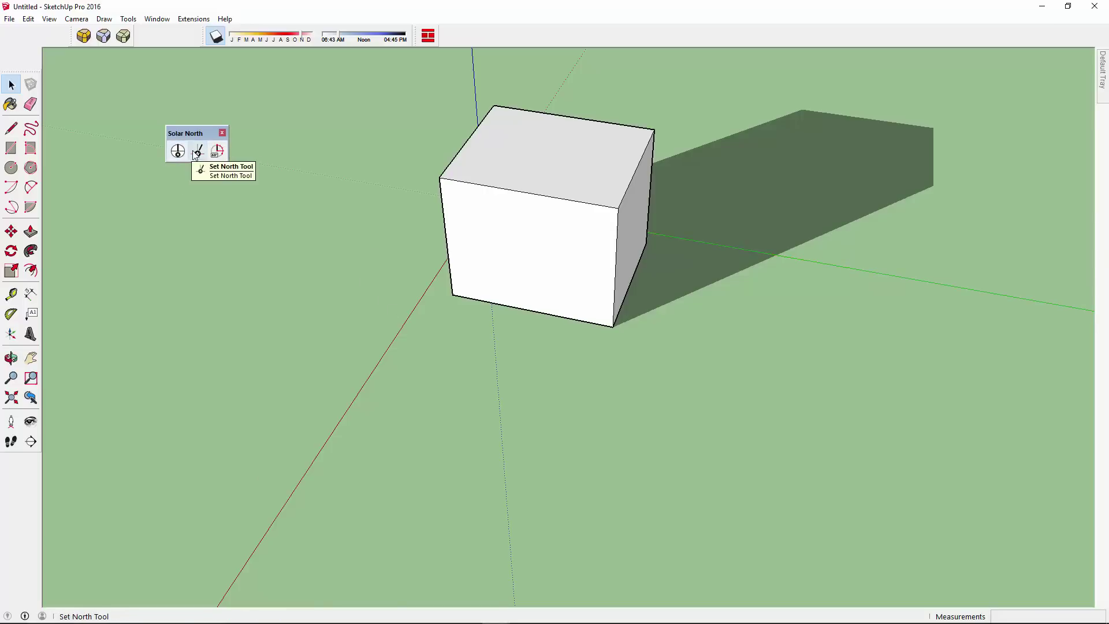
left_click(195, 154)
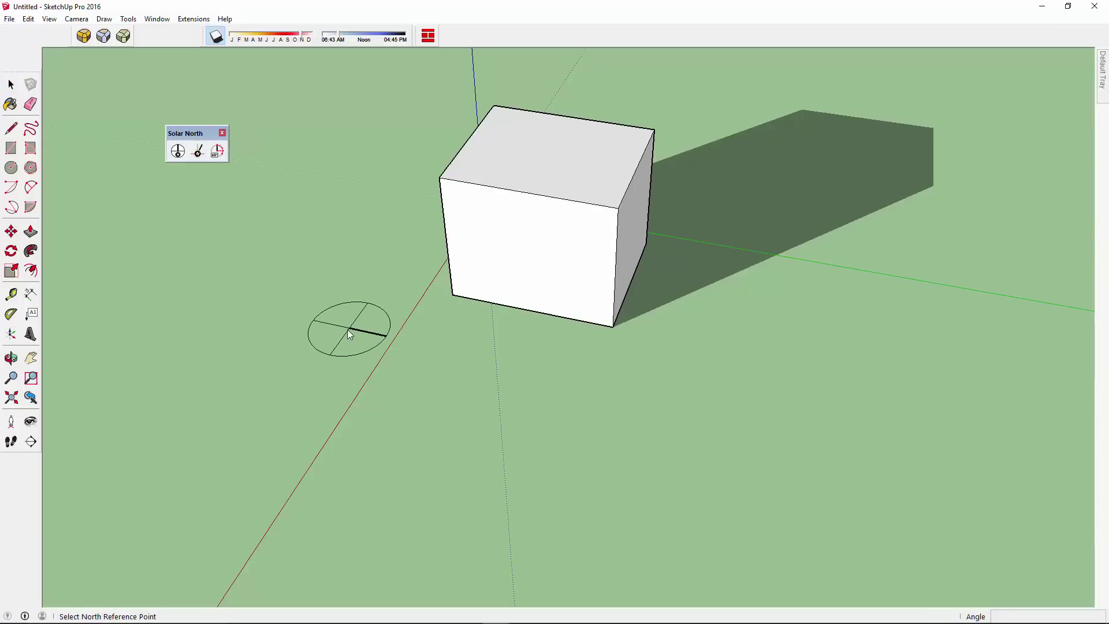
left_click(324, 355)
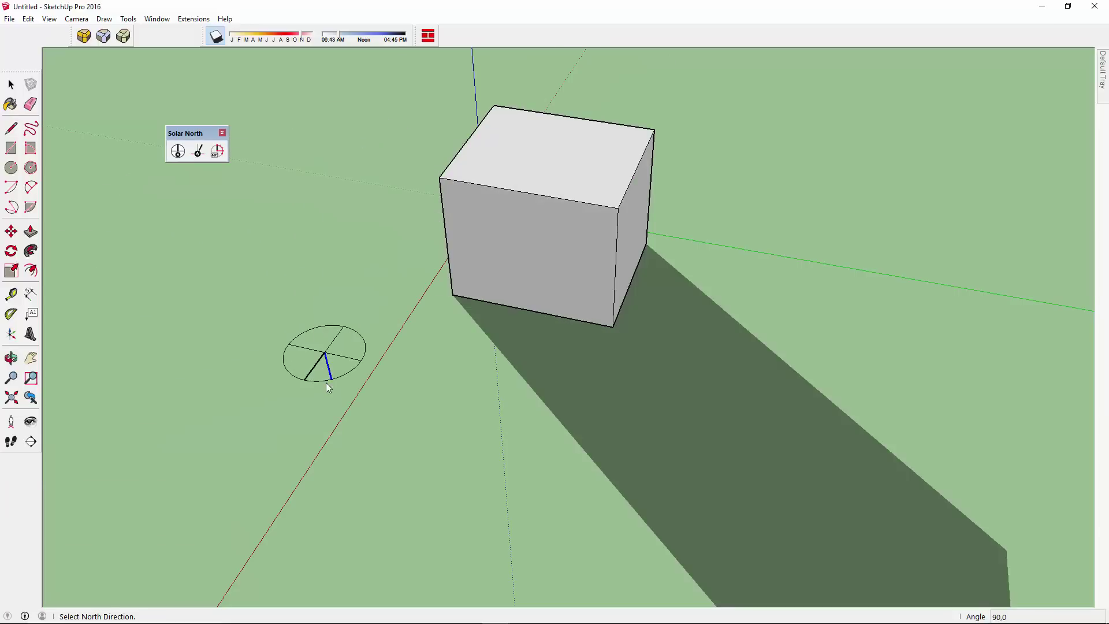
left_click(11, 84)
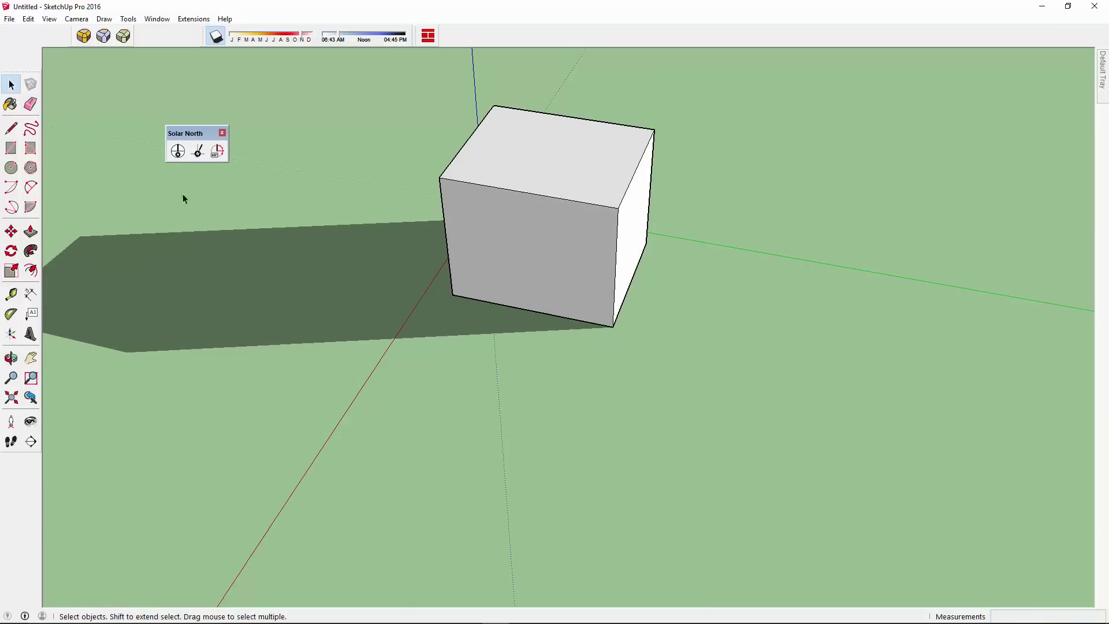
Open the Enter North Angle dialog, move it aside, then cancel it
left_click(216, 154)
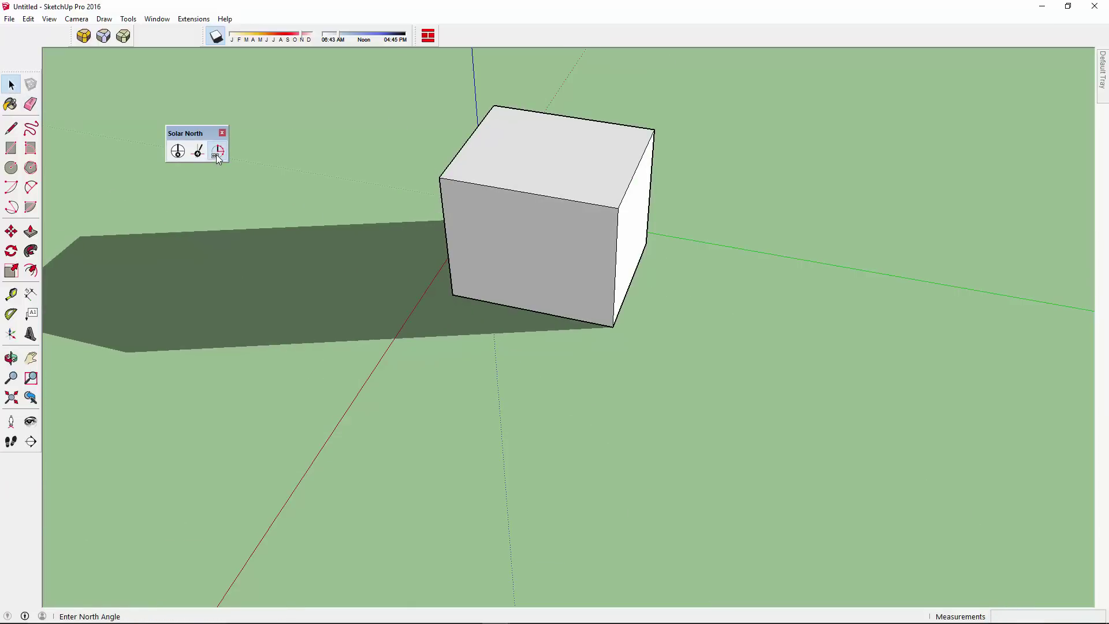
left_click_drag(565, 297, 526, 292)
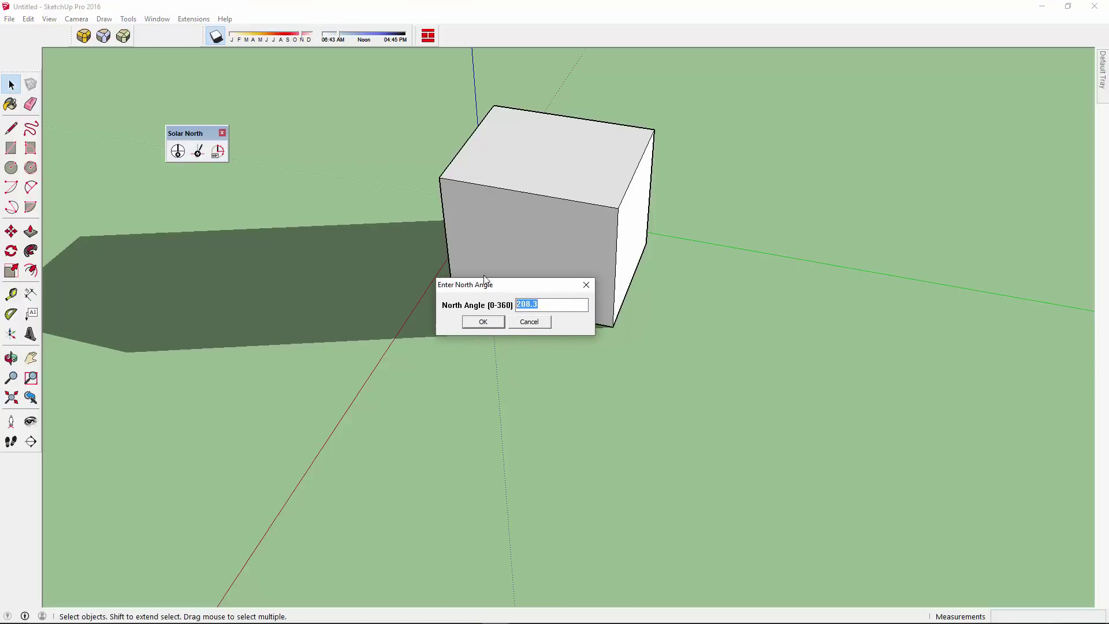
left_click(529, 322)
Set the north angle to 0, then to 90, so the shadow falls lower right
left_click(217, 151)
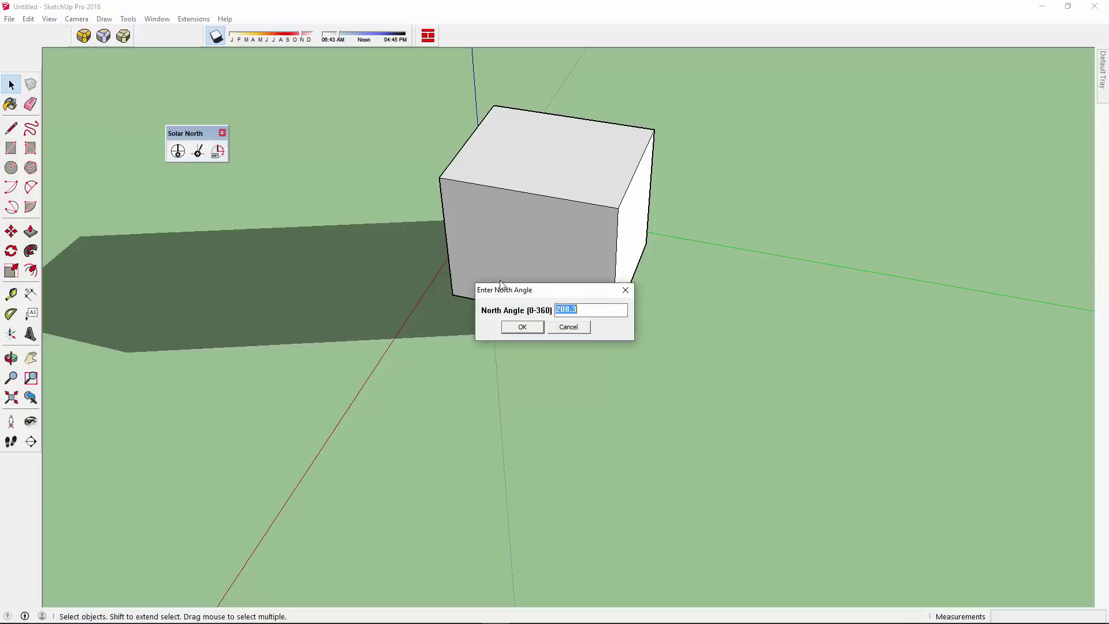
type("0")
left_click(521, 325)
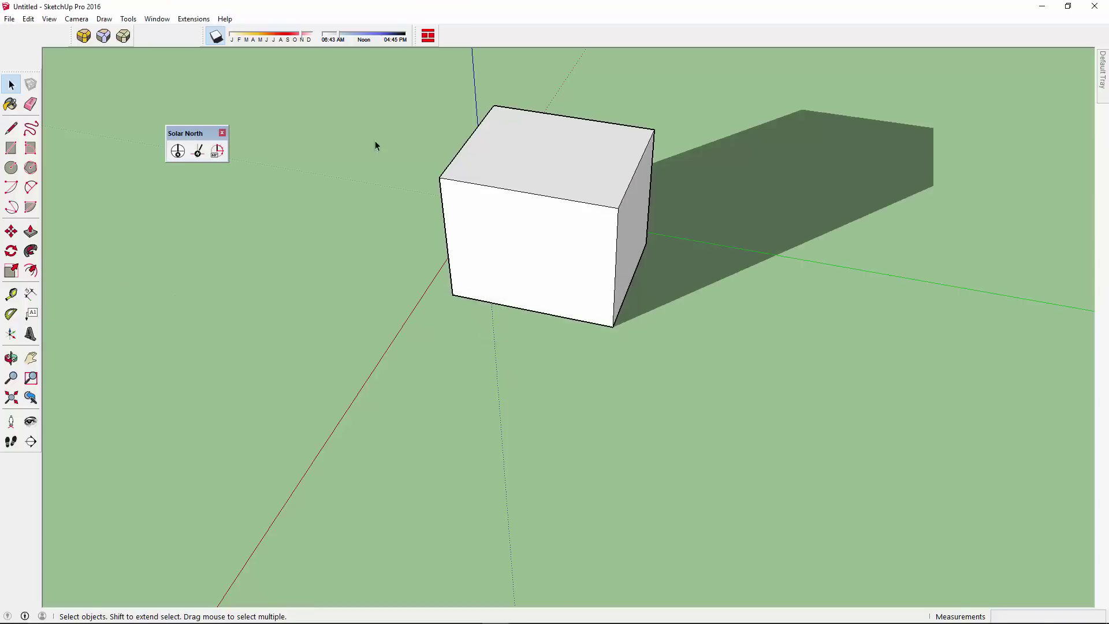
left_click(217, 153)
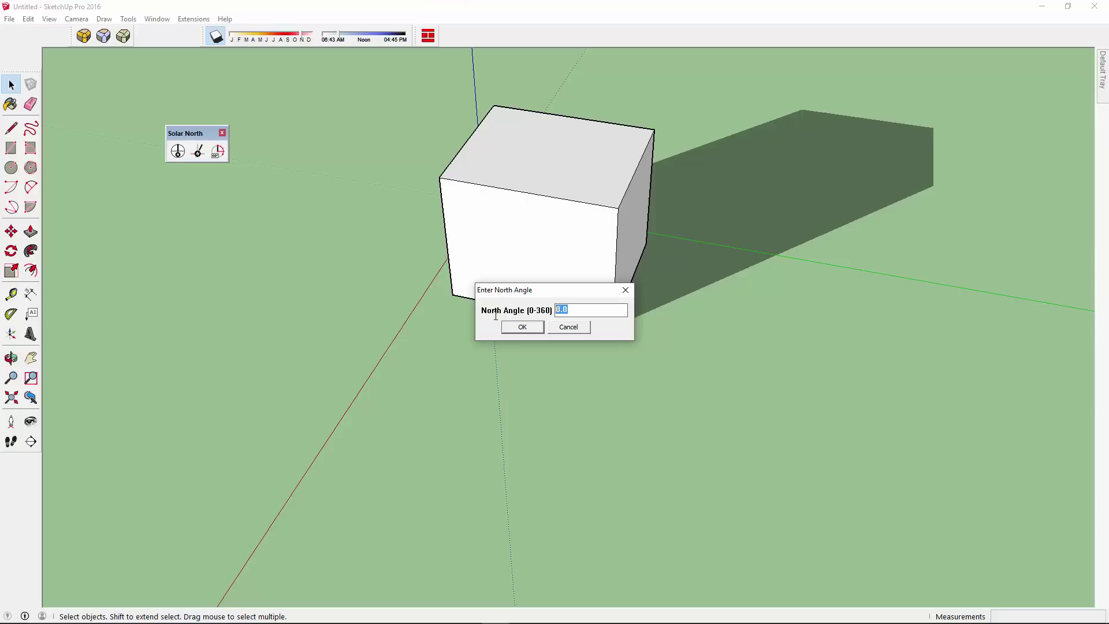
key("Return")
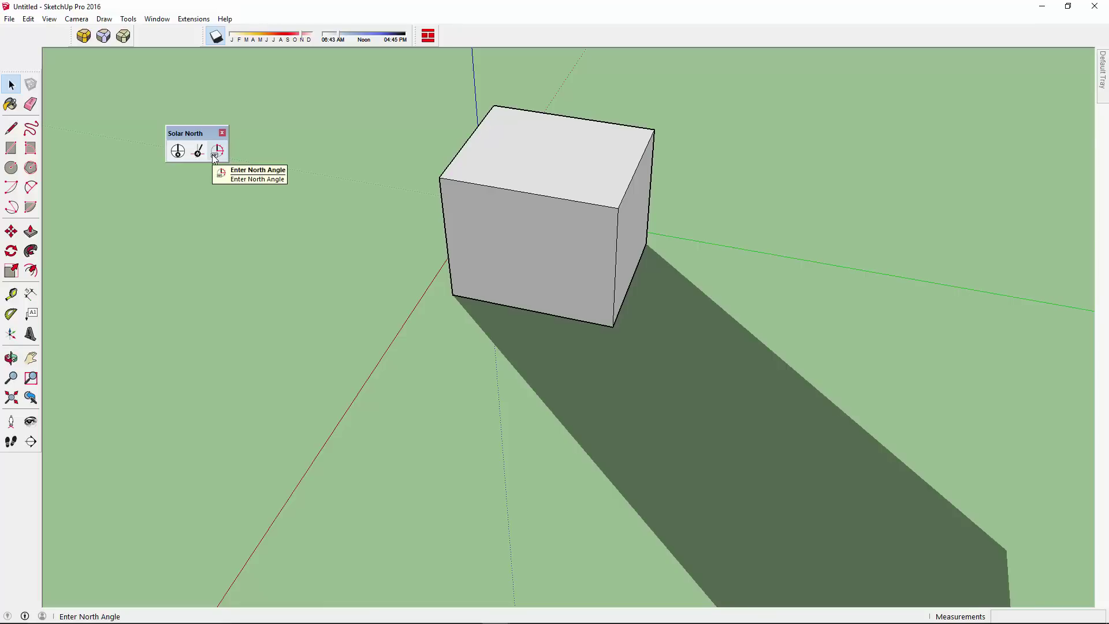
Redraw north from a point below the cube, then switch to SketchUcation in Chrome
left_click(437, 425)
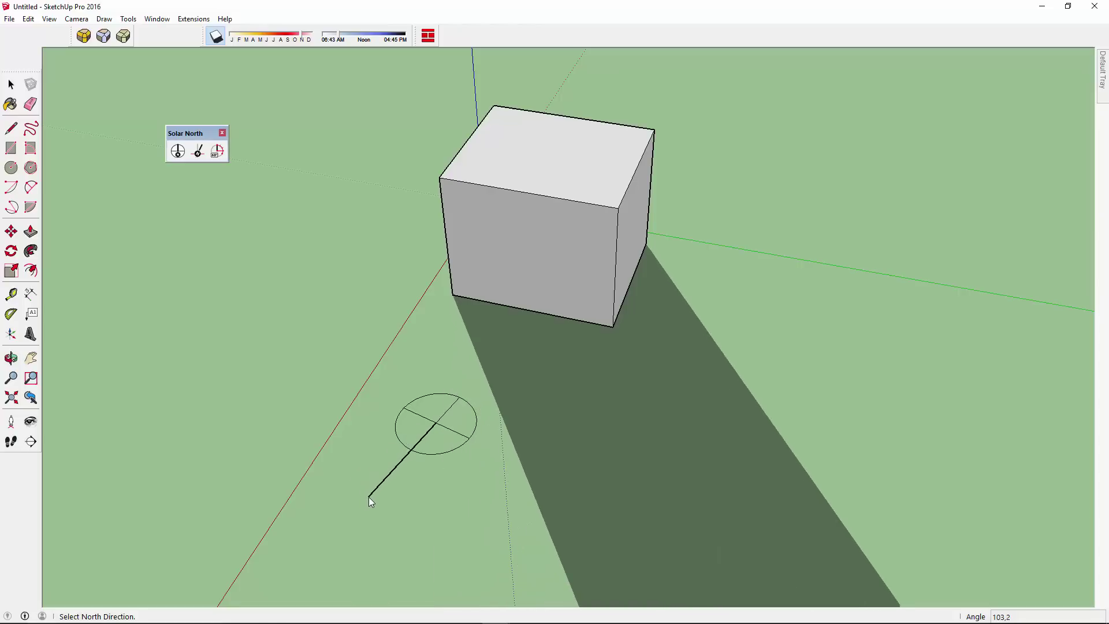
left_click(368, 496)
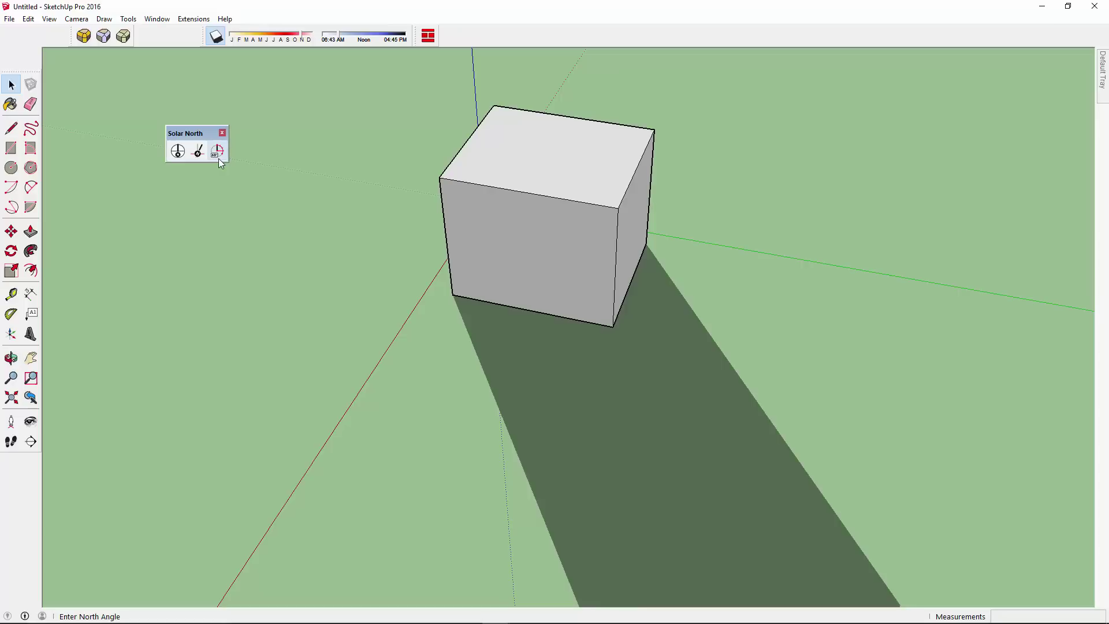
left_click(278, 618)
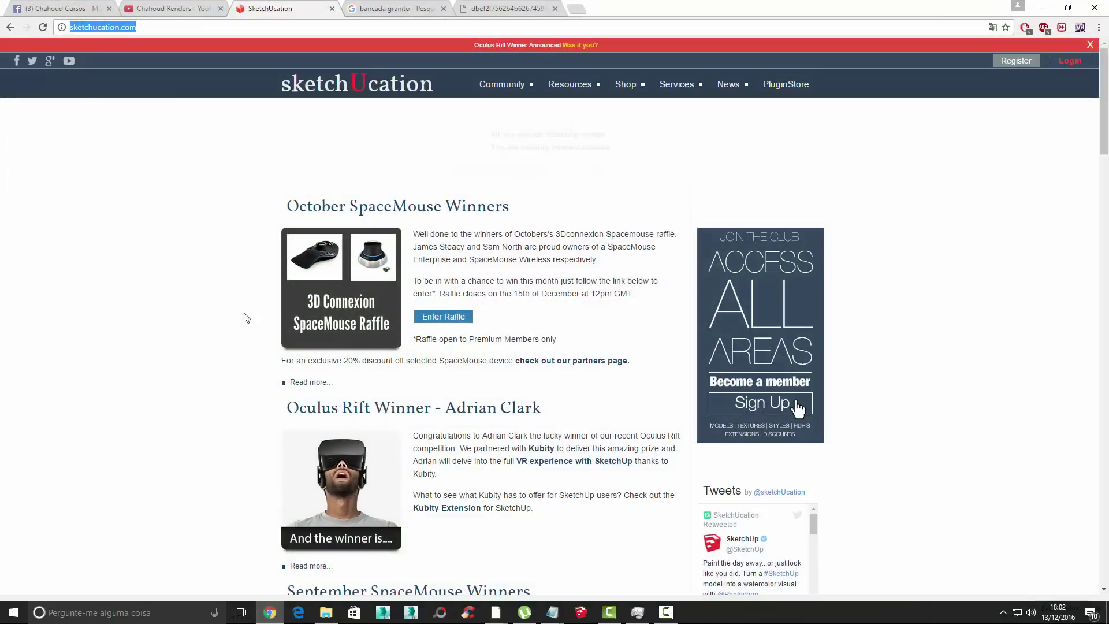